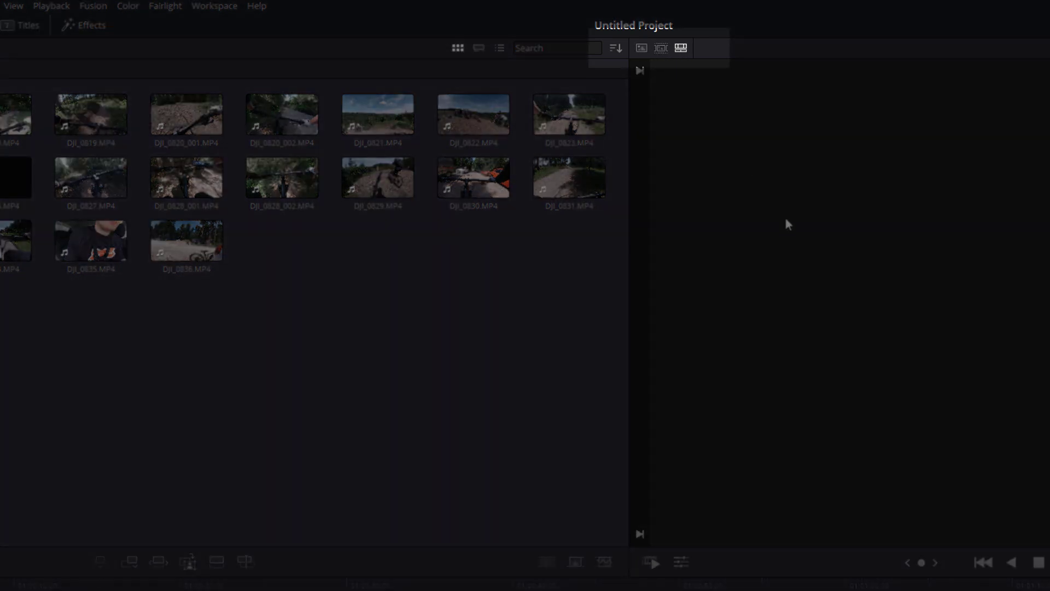
# Load all 23 Master bin clips as one continuous source tape in the viewer
pyautogui.click(661, 47)
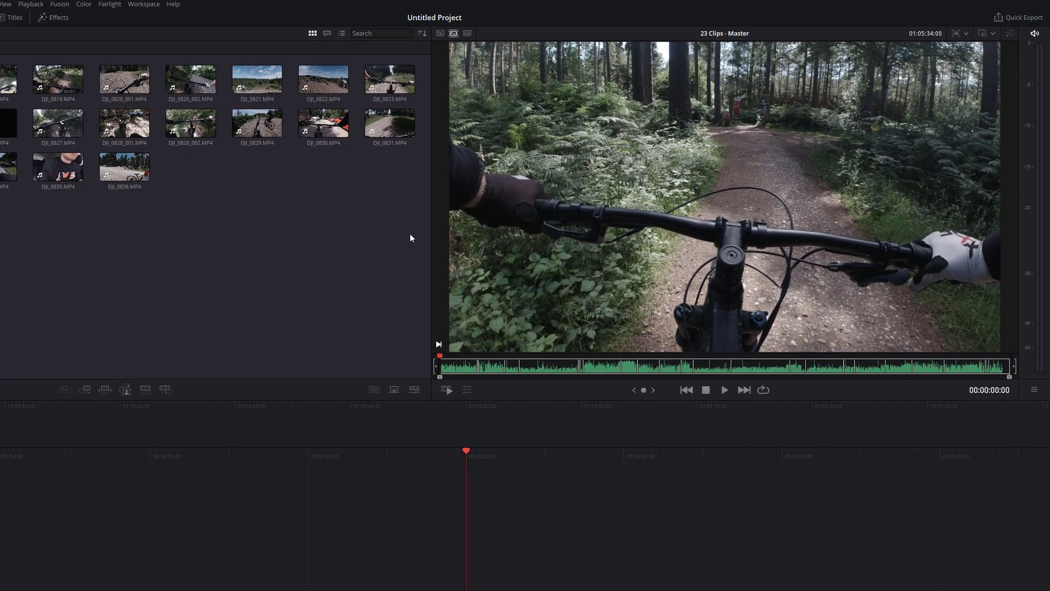
# Scrub the source tape to near its end, return to the forest trail shot a third along, then open clip sorting
pyautogui.moveTo(409, 233); pyautogui.dragTo(316, 222)
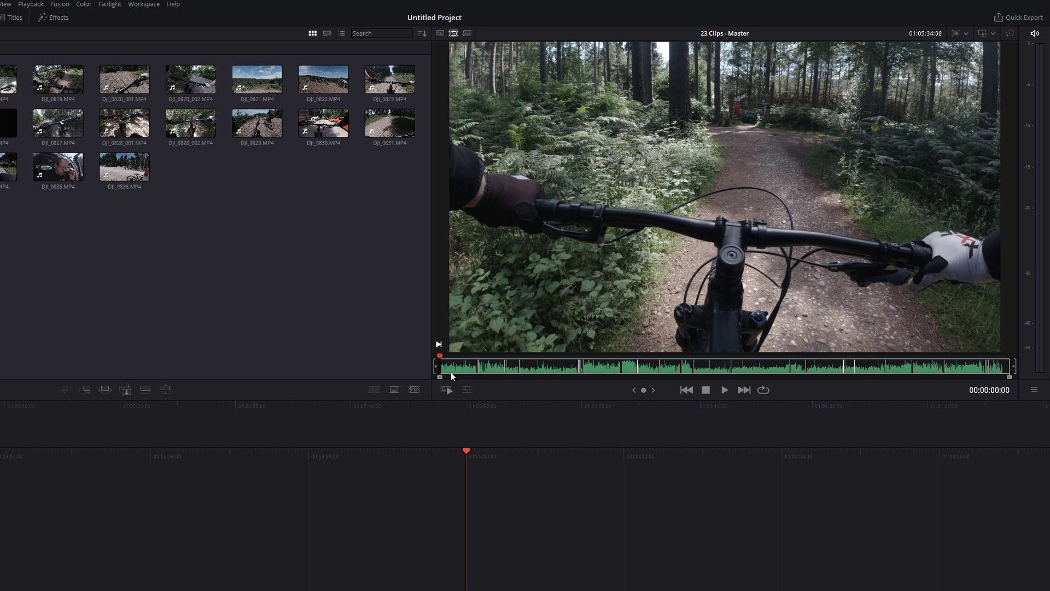
pyautogui.moveTo(445, 368); pyautogui.dragTo(1015, 374)
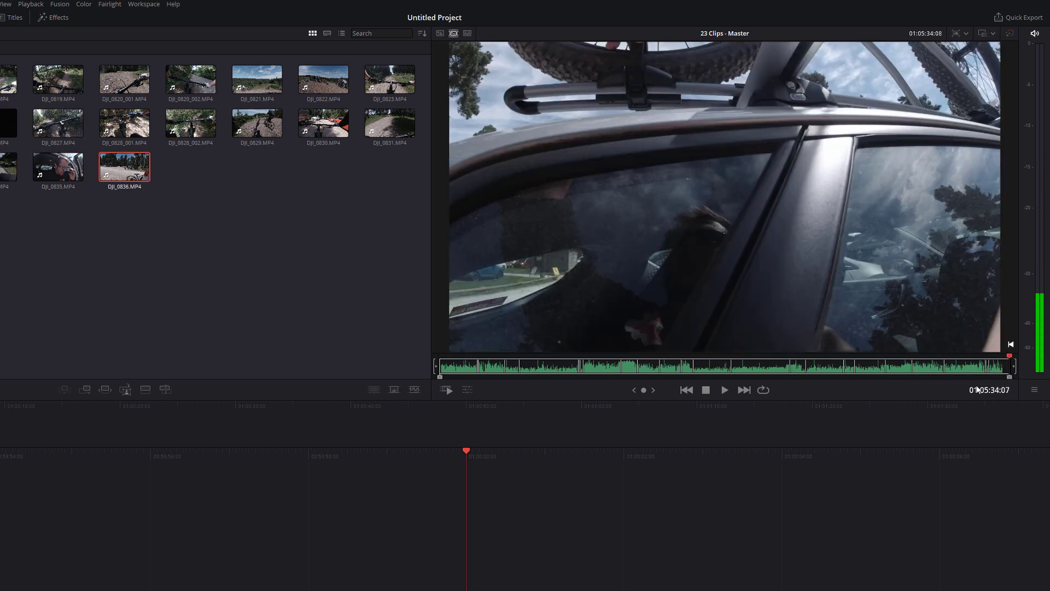
pyautogui.moveTo(1003, 370); pyautogui.dragTo(457, 367)
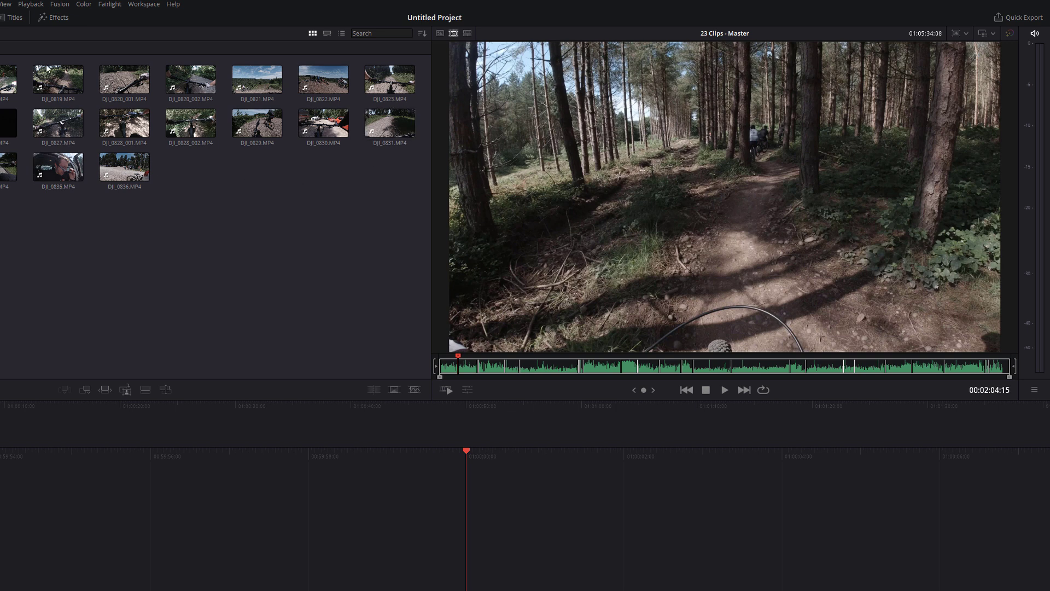
pyautogui.click(422, 34)
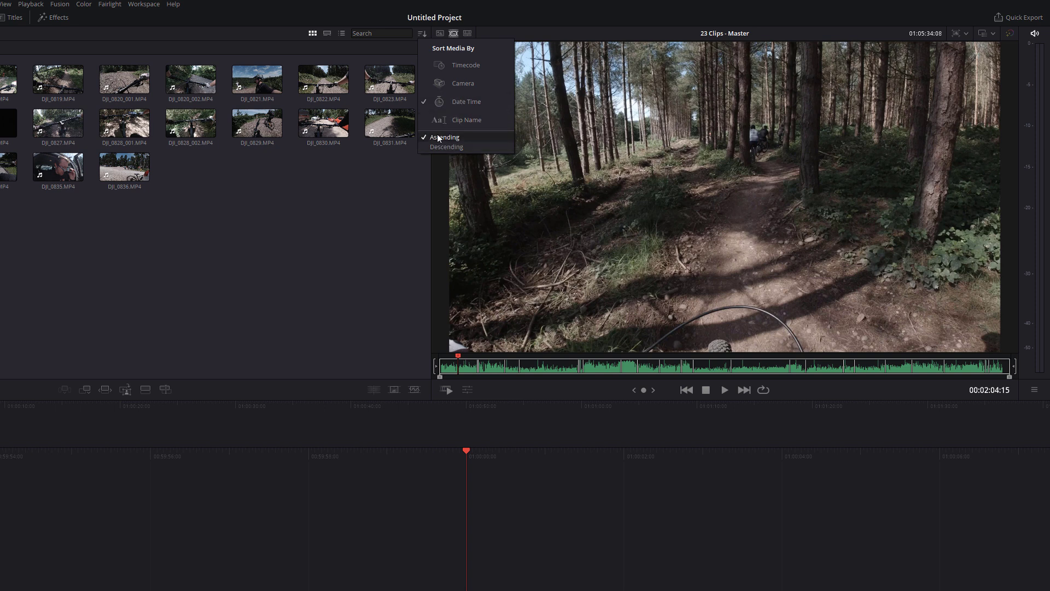
pyautogui.click(457, 103)
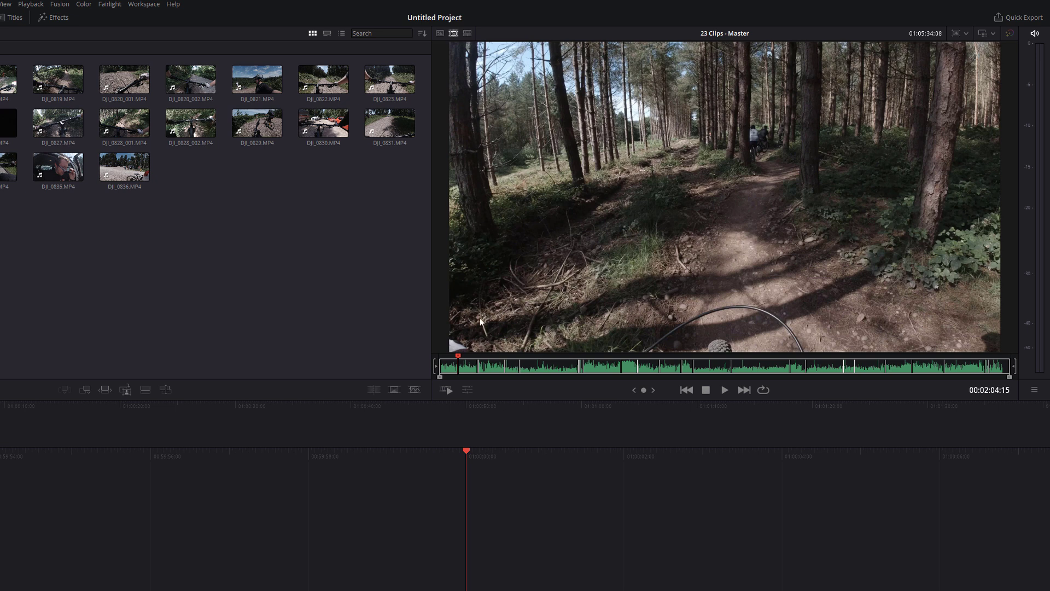
pyautogui.click(423, 34)
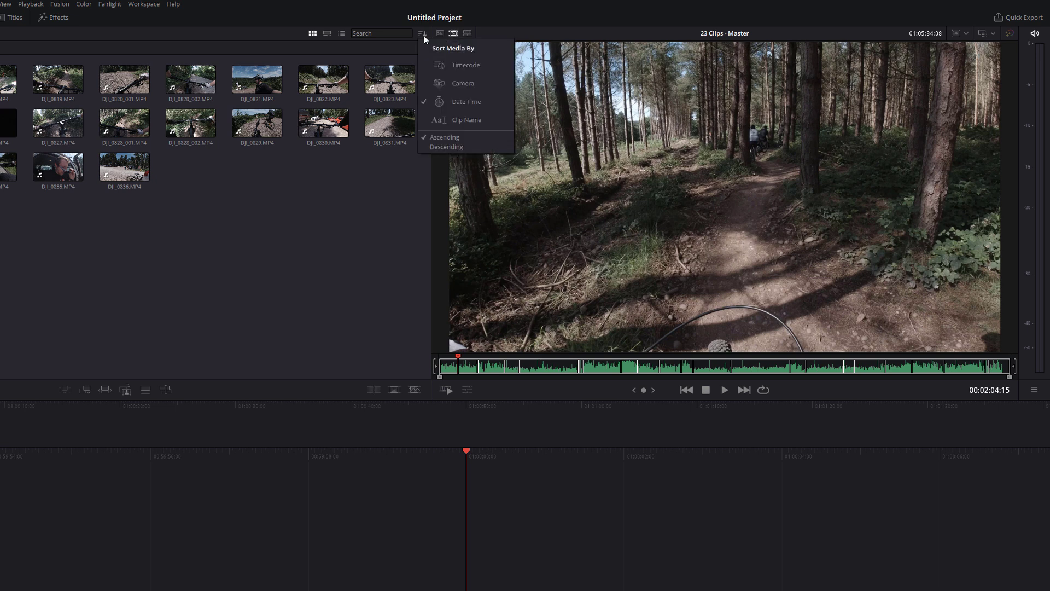
pyautogui.click(438, 148)
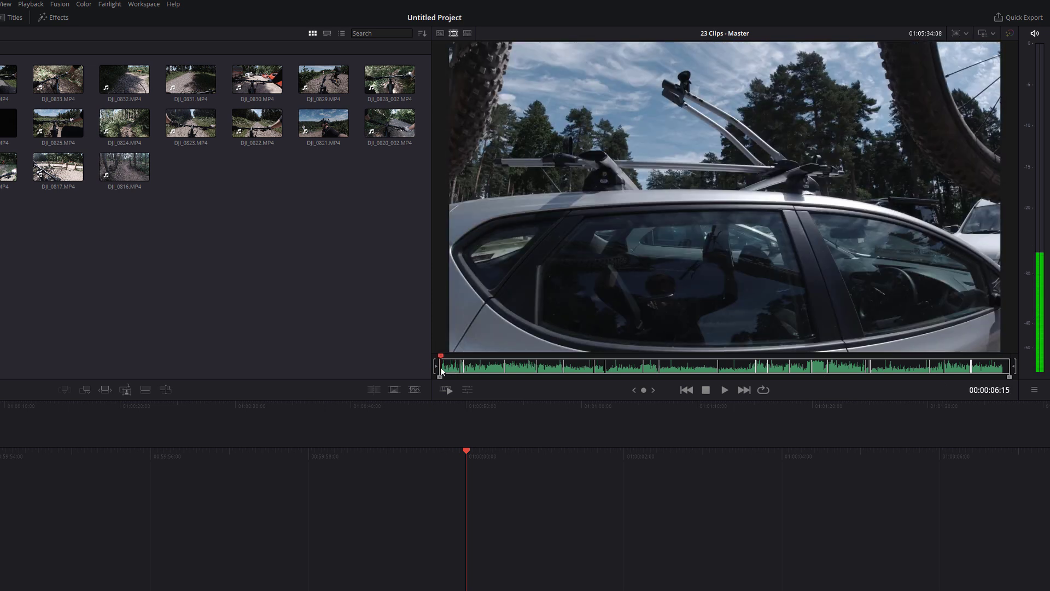
pyautogui.click(422, 33)
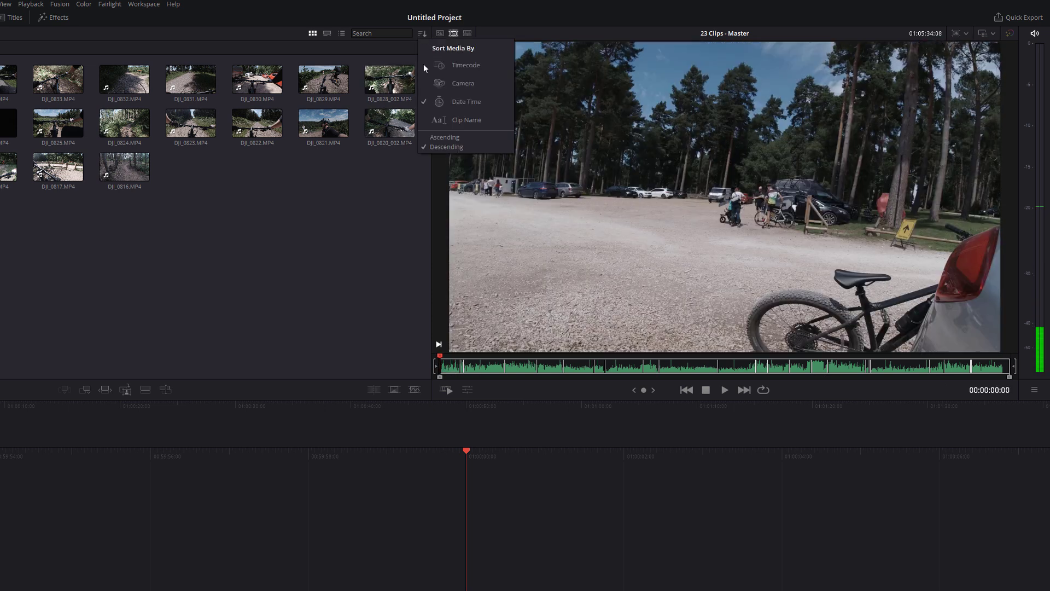
pyautogui.click(439, 136)
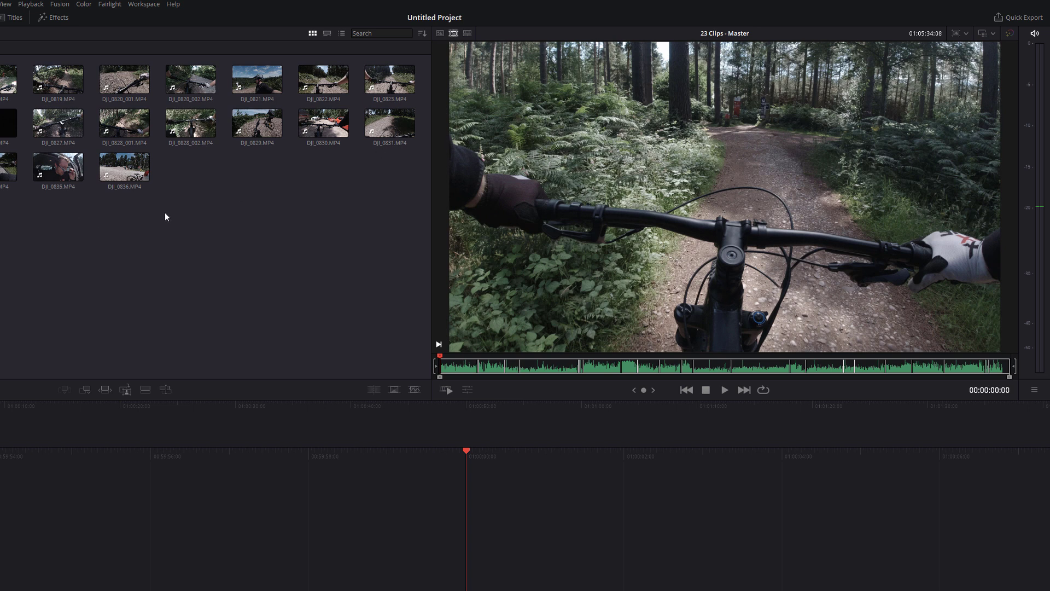
# Add a new bin named Bin 2 and move DJI_0829, DJI_0830 and DJI_0831 into it
pyautogui.rightClick(191, 174)
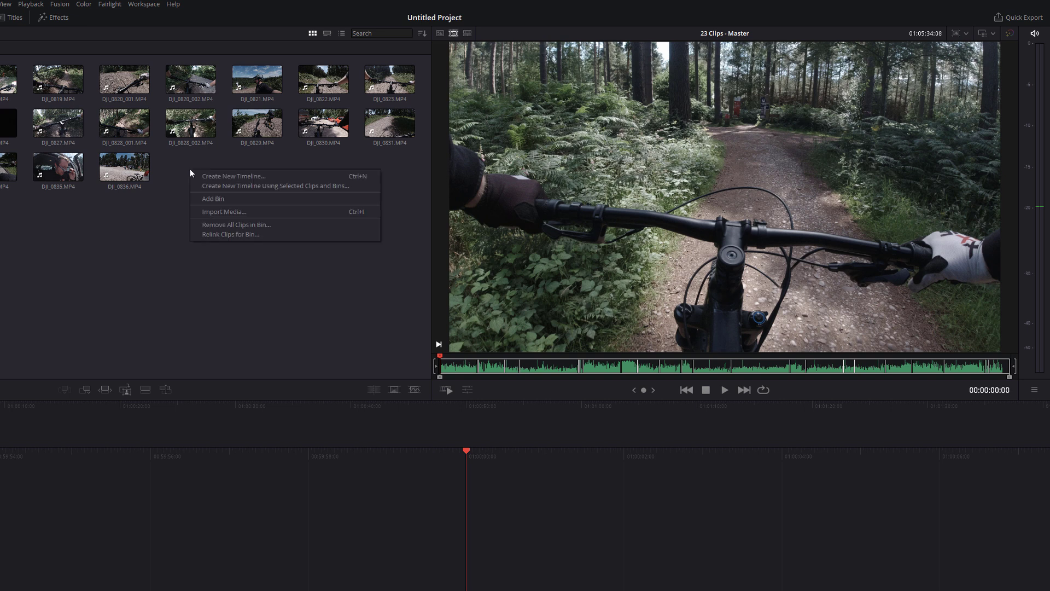
pyautogui.click(209, 199)
pyautogui.press('Return')
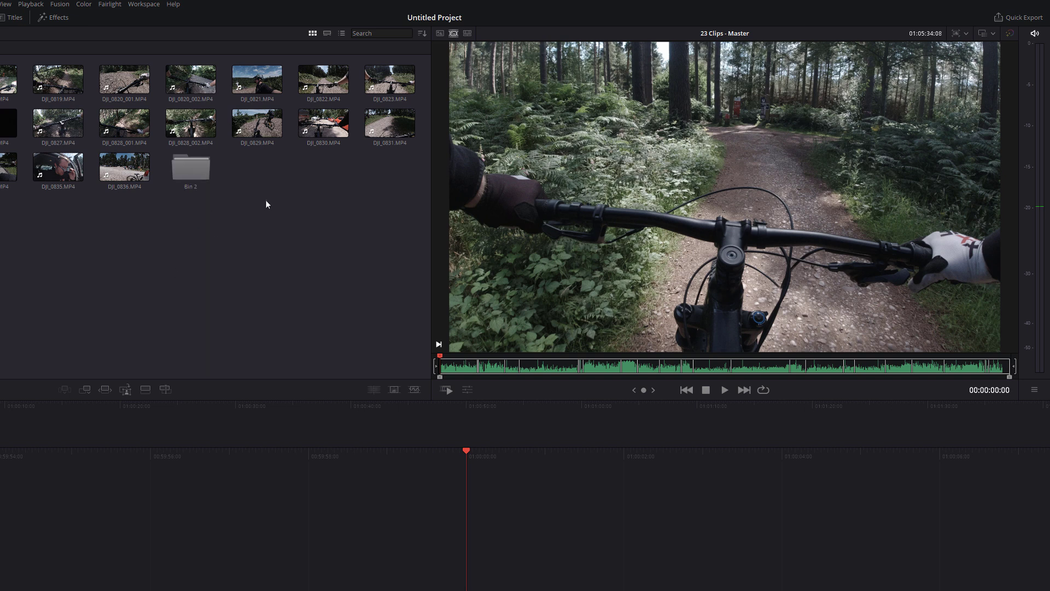
pyautogui.moveTo(258, 142); pyautogui.dragTo(188, 170)
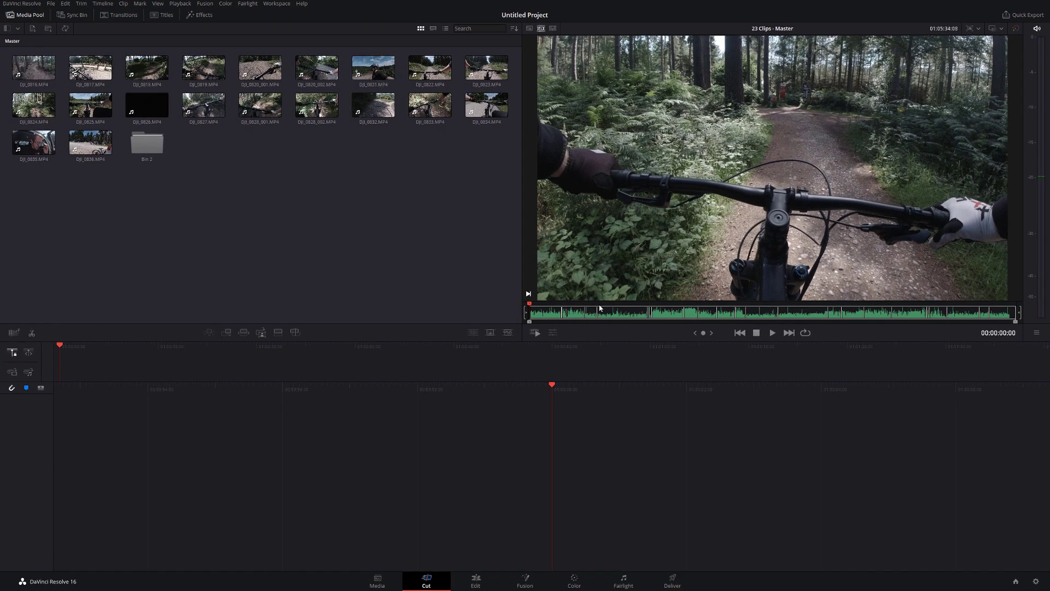
# Jump the tape to its end, then open Bin 2 and select DJI_0829
pyautogui.click(957, 317)
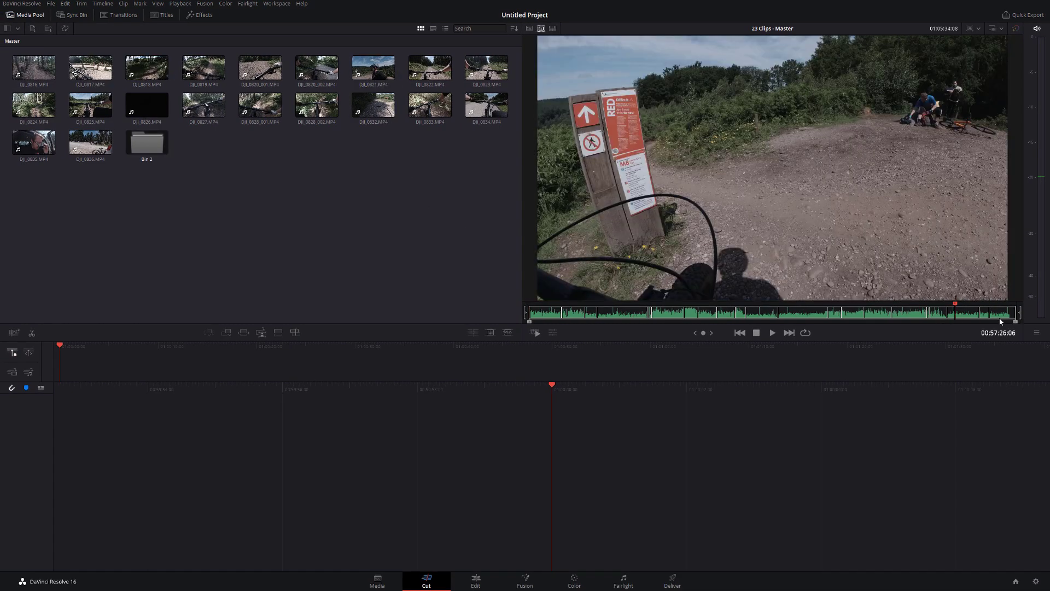
pyautogui.press('End')
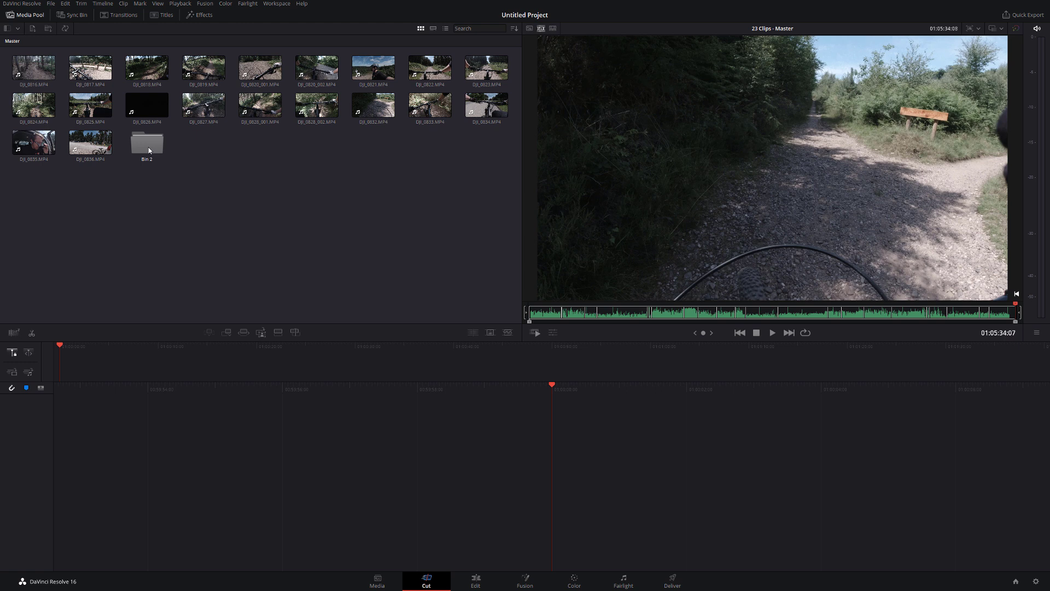
pyautogui.doubleClick(149, 150)
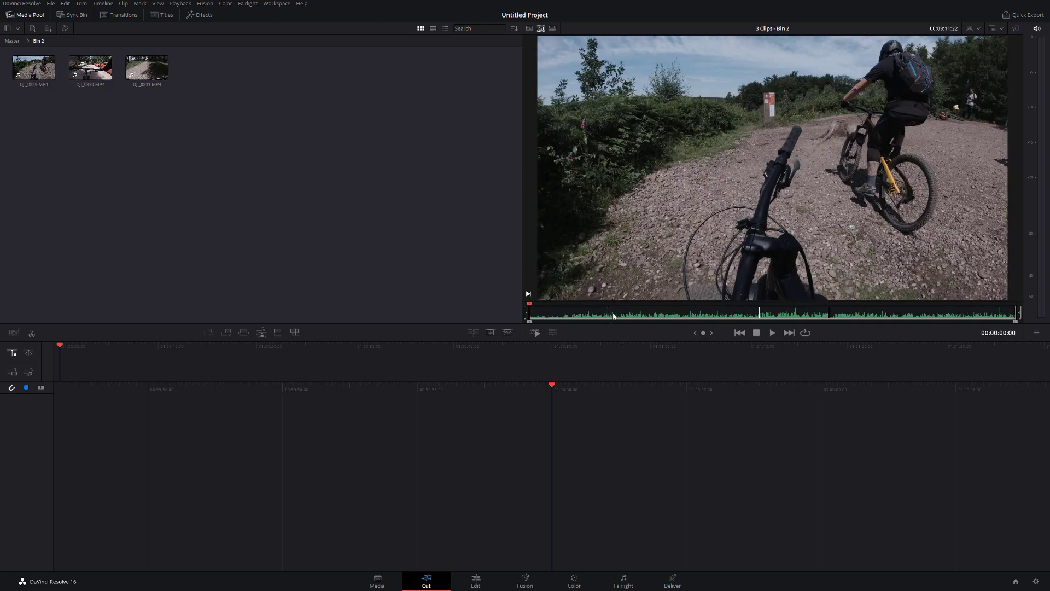
pyautogui.click(32, 68)
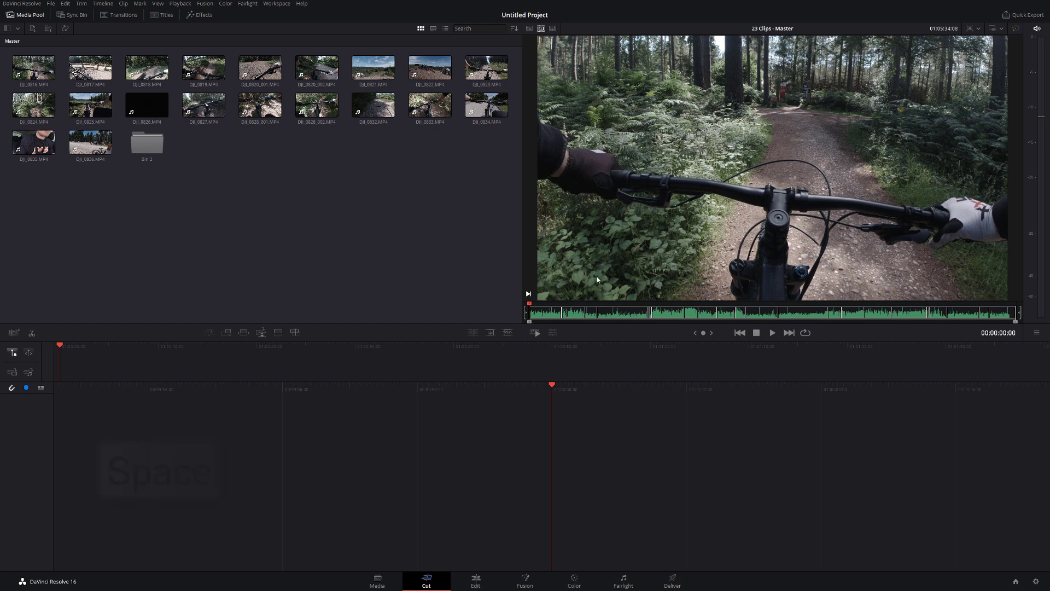
# Play the bike footage forward, pausing and speeding up to double speed and beyond
pyautogui.press('space')
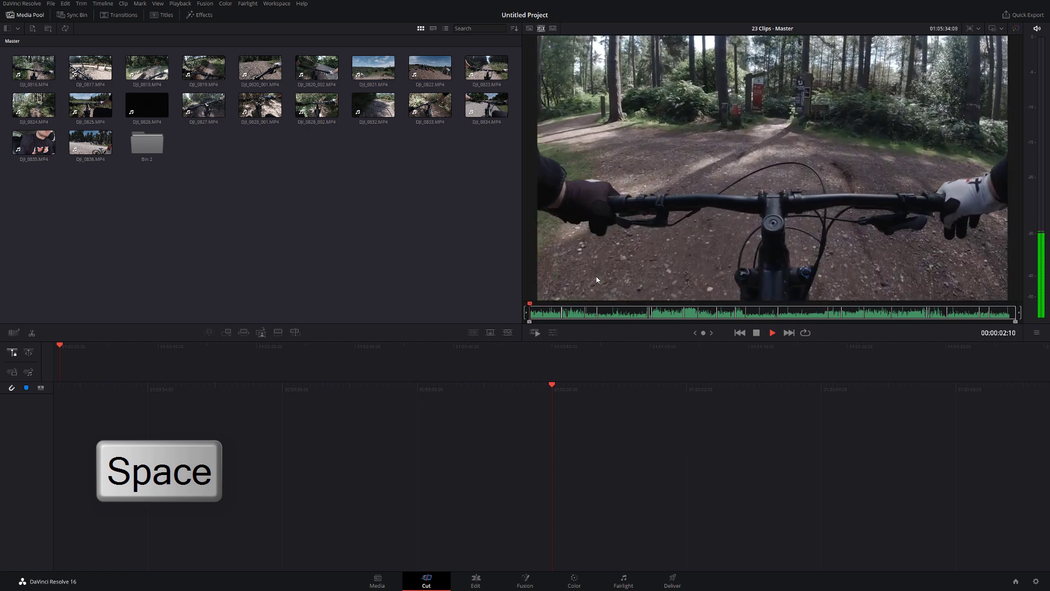
pyautogui.press('space')
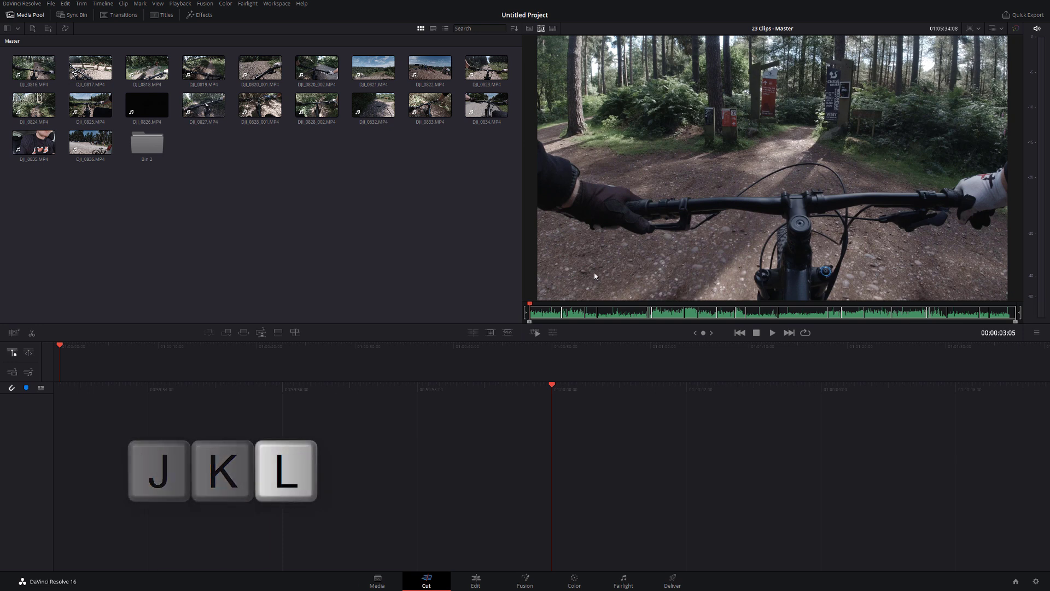
pyautogui.press('l')
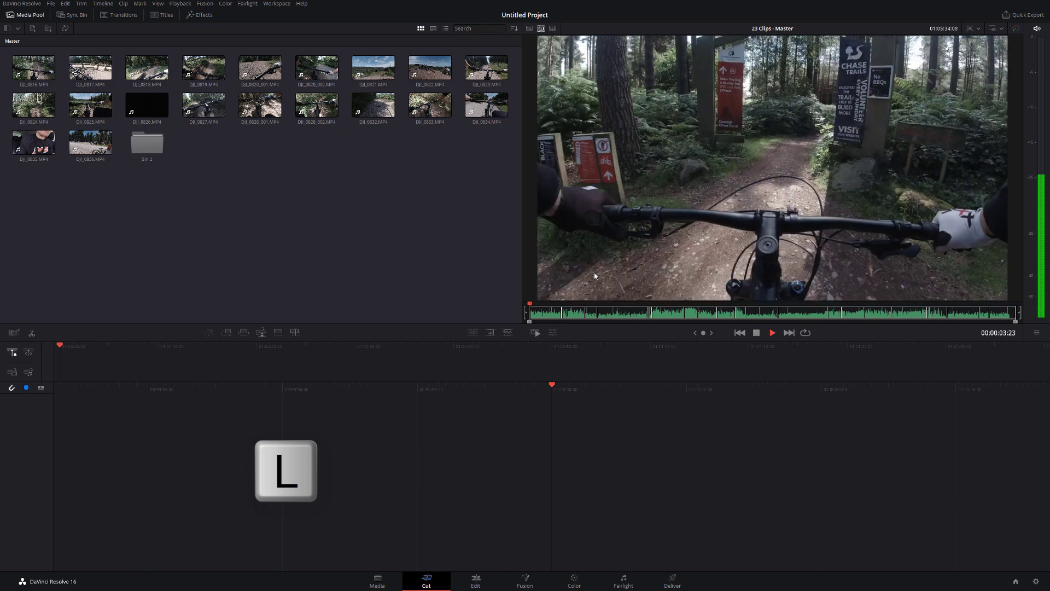
pyautogui.press('k')
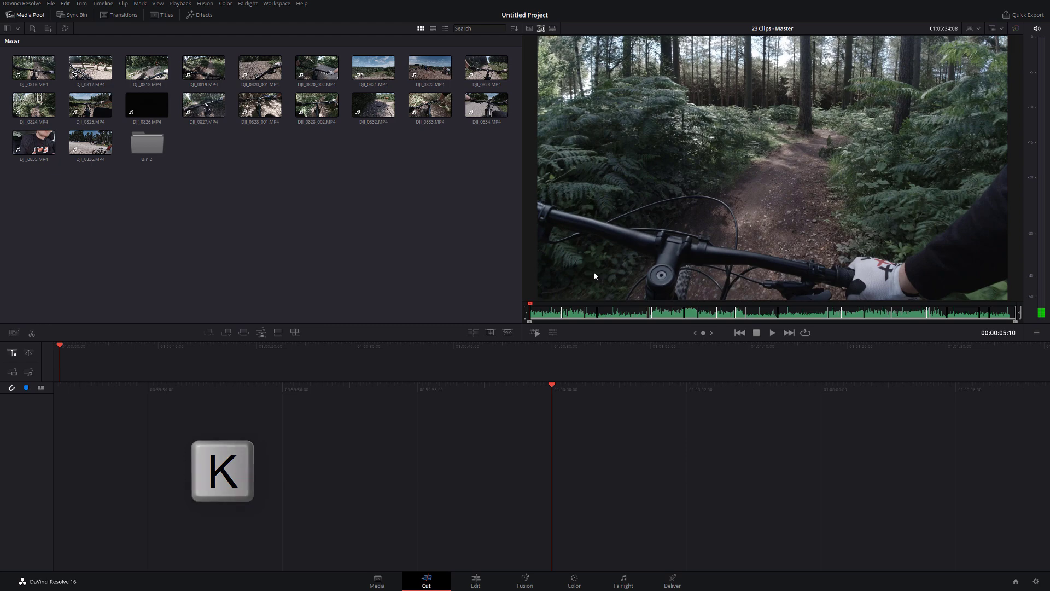
pyautogui.press('l')
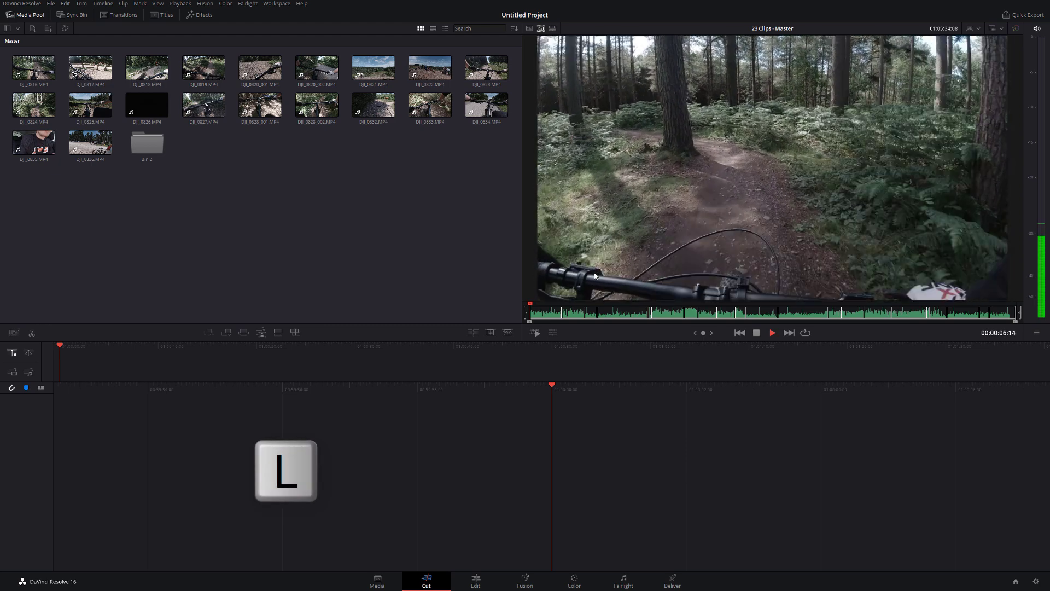
pyautogui.press('l')
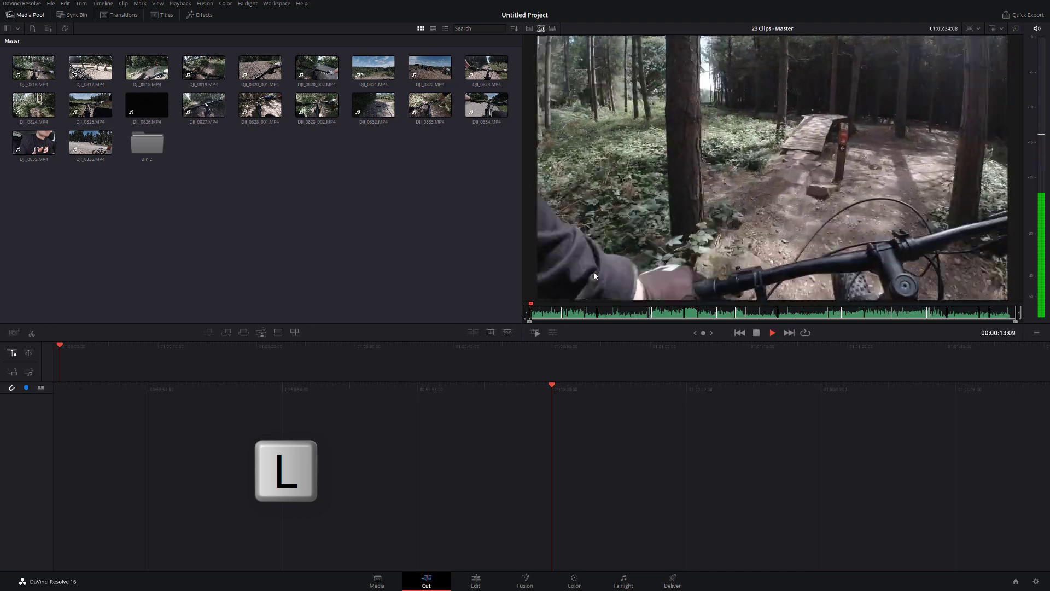
pyautogui.press('l')
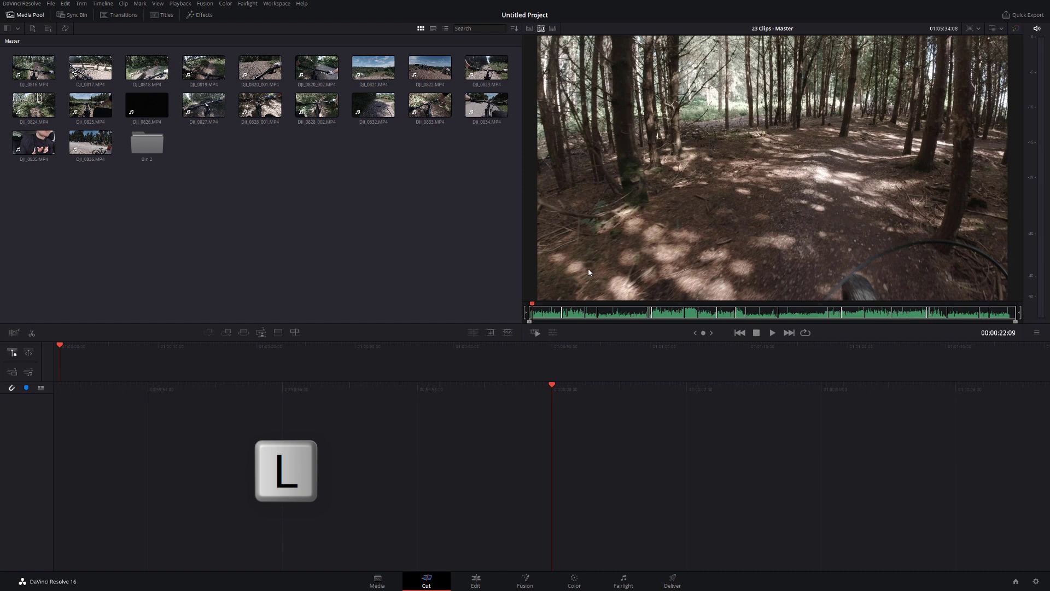
pyautogui.press('l')
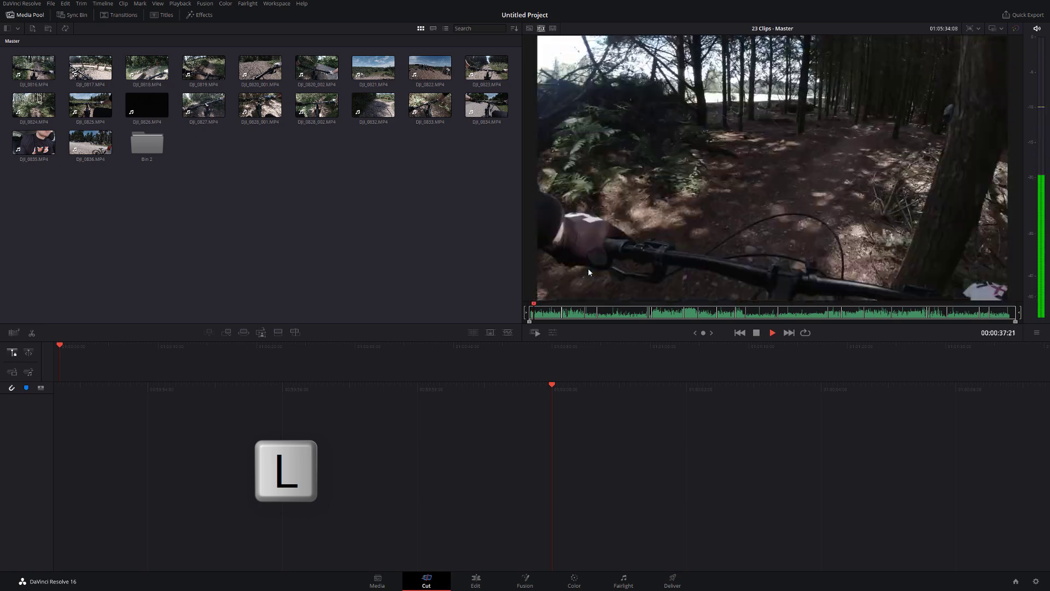
# Pause, creep forward, then reverse and creep backward toward the rider at about 00:00:41:04
pyautogui.press('k')
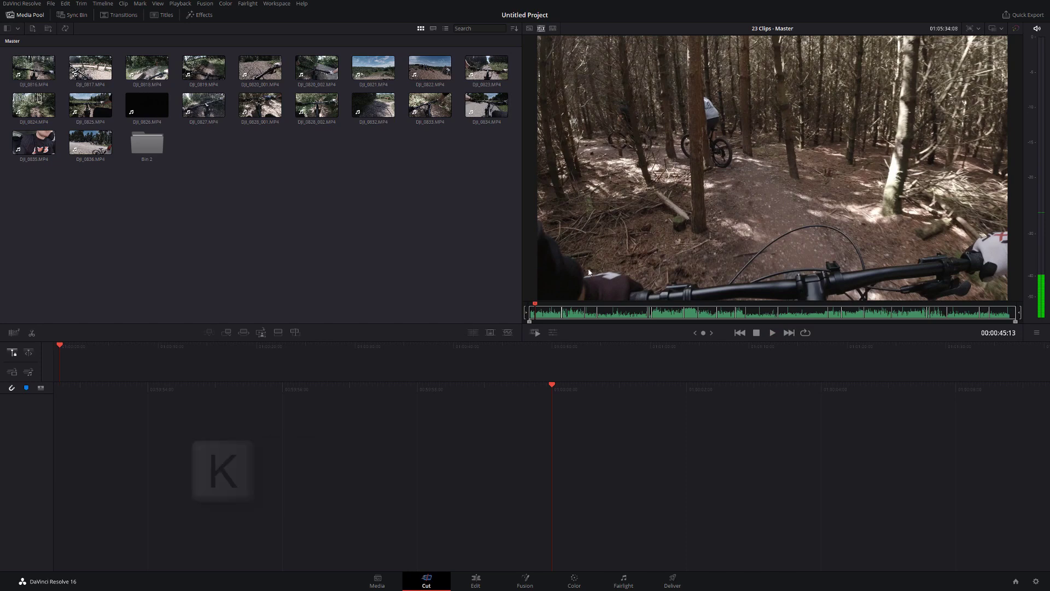
pyautogui.press('l')
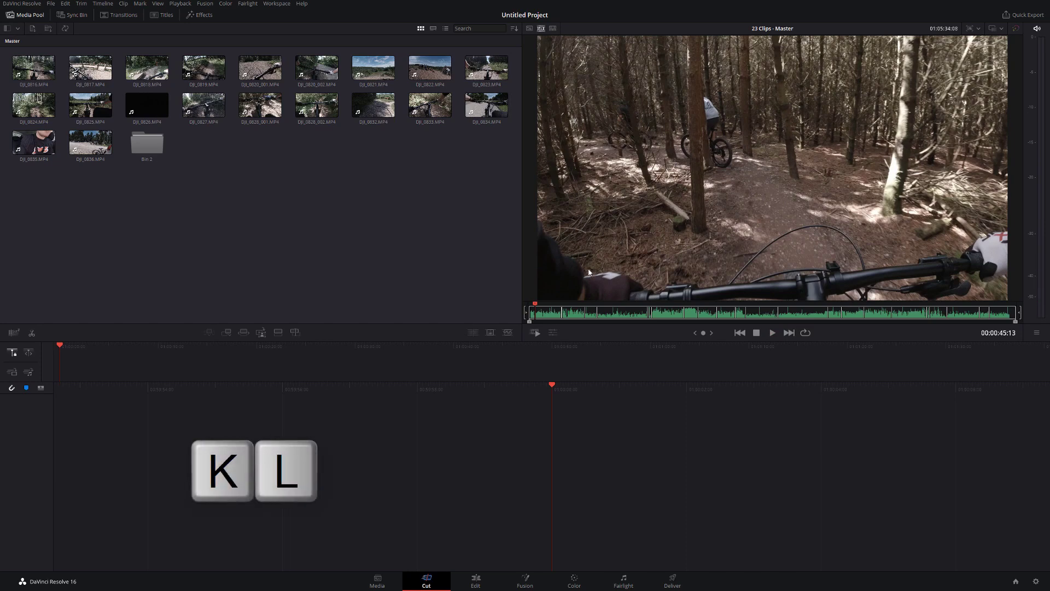
pyautogui.press('l')
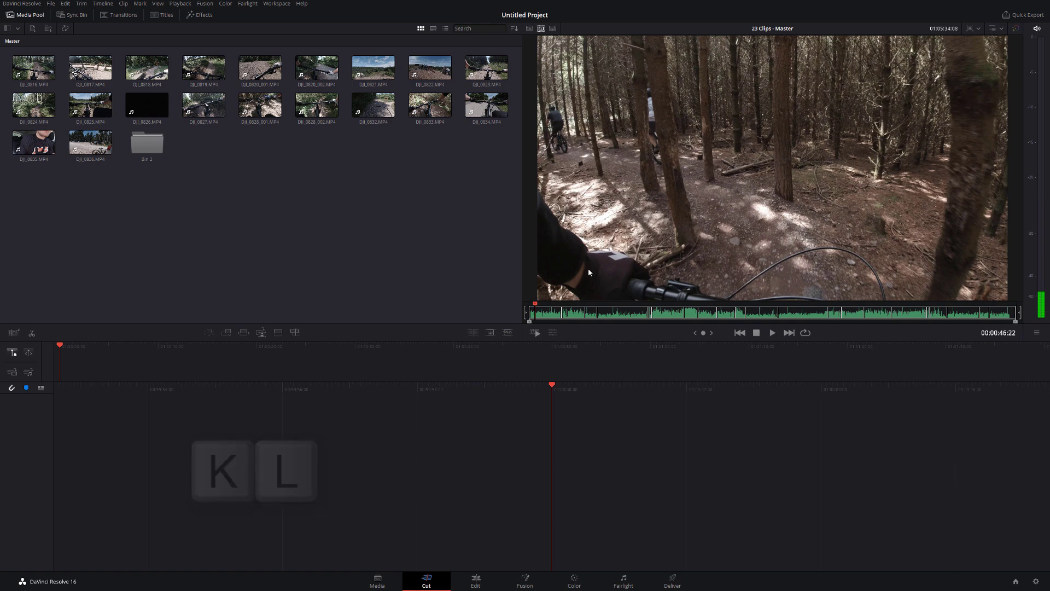
pyautogui.press('j')
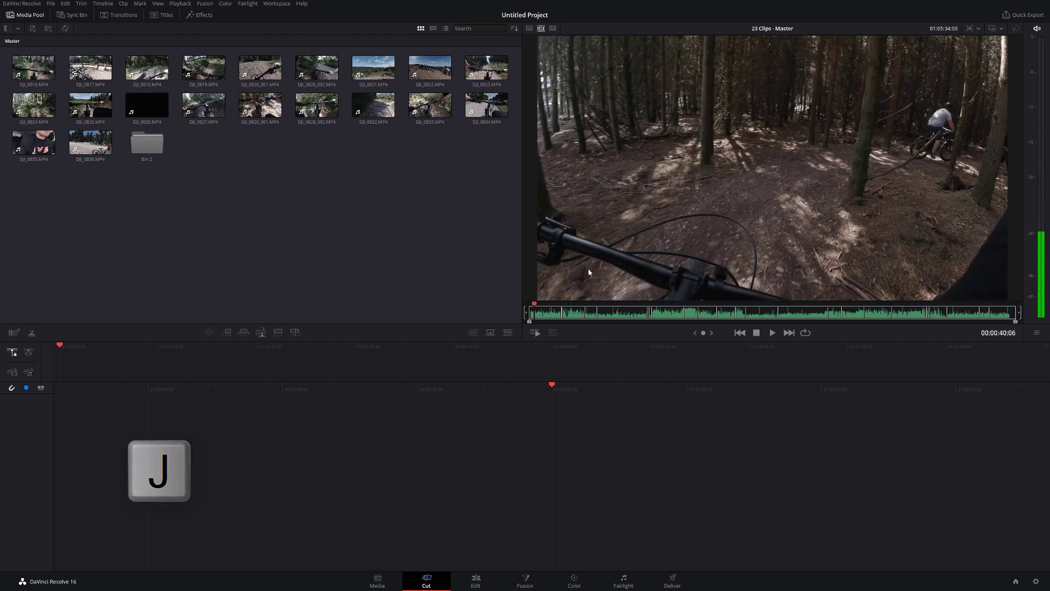
pyautogui.press('k')
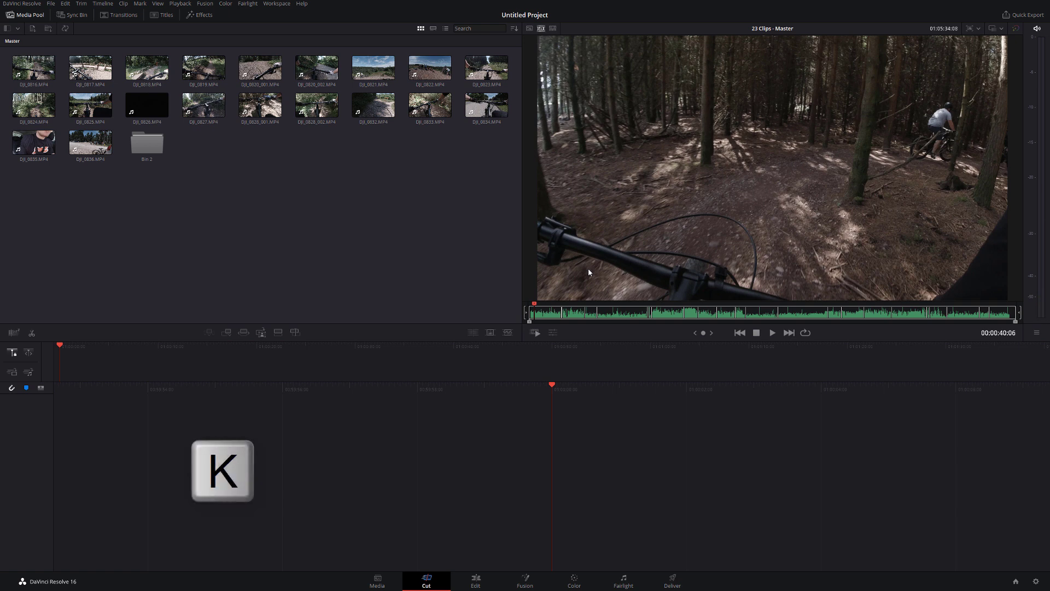
pyautogui.press('j')
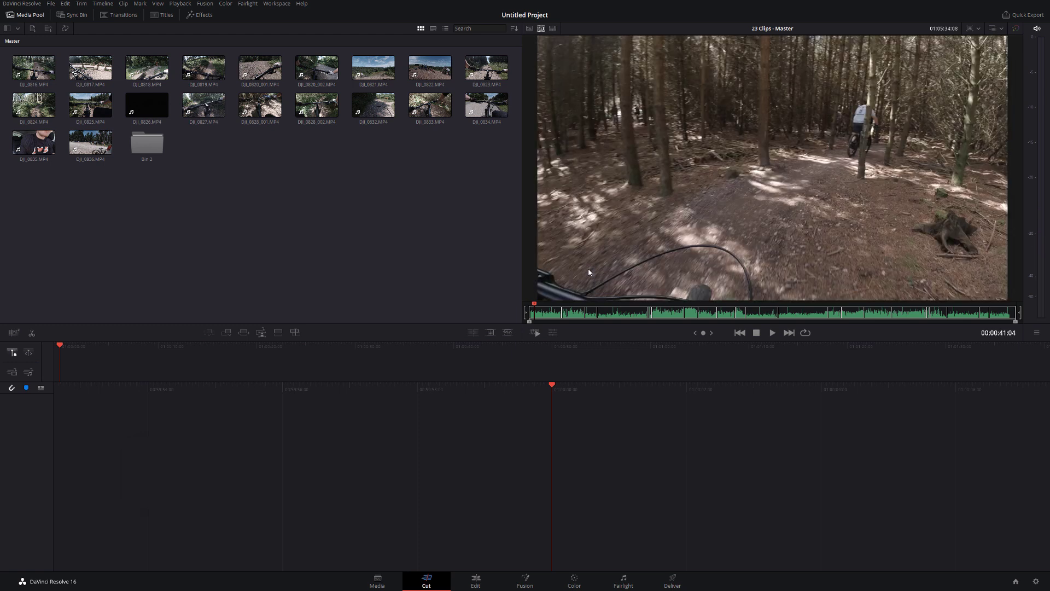
# Mark In at 00:00:41:04 and an Out 00:00:28:23 later, then insert it into a new Timeline 1
pyautogui.press('i')
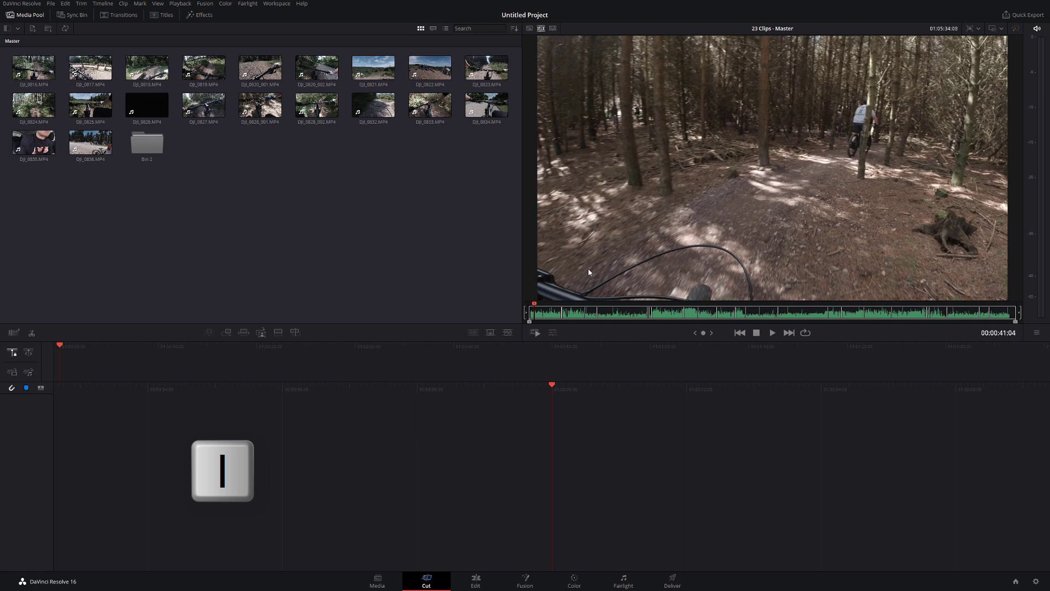
pyautogui.press('i')
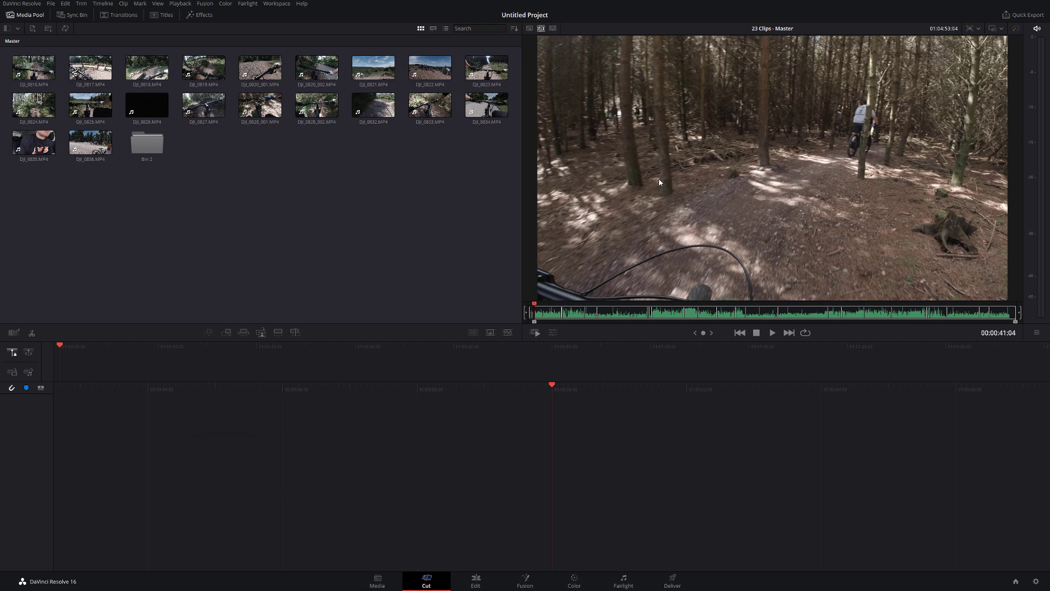
pyautogui.press('l')
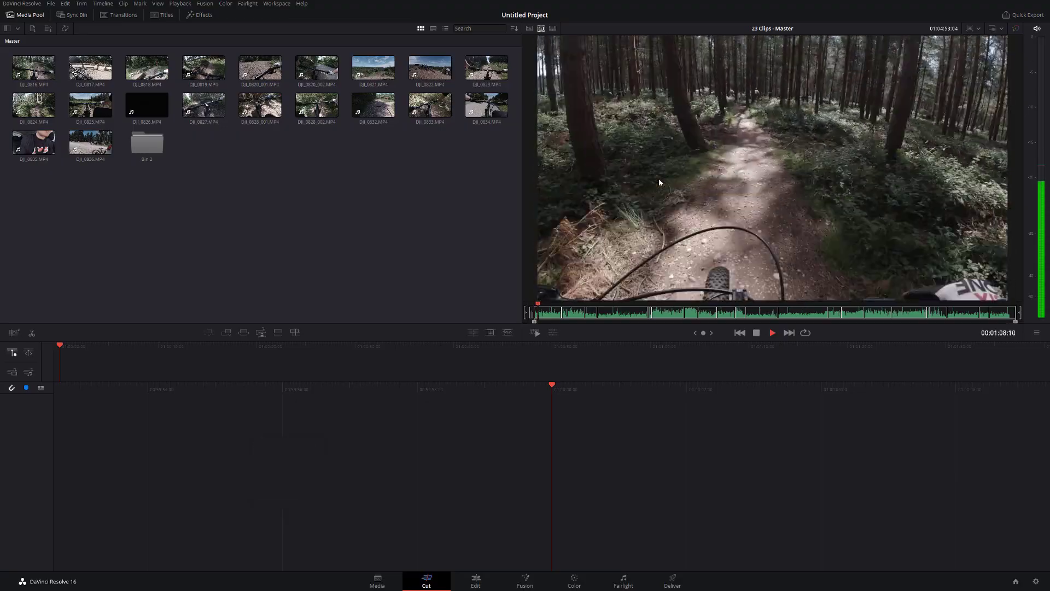
pyautogui.press('space')
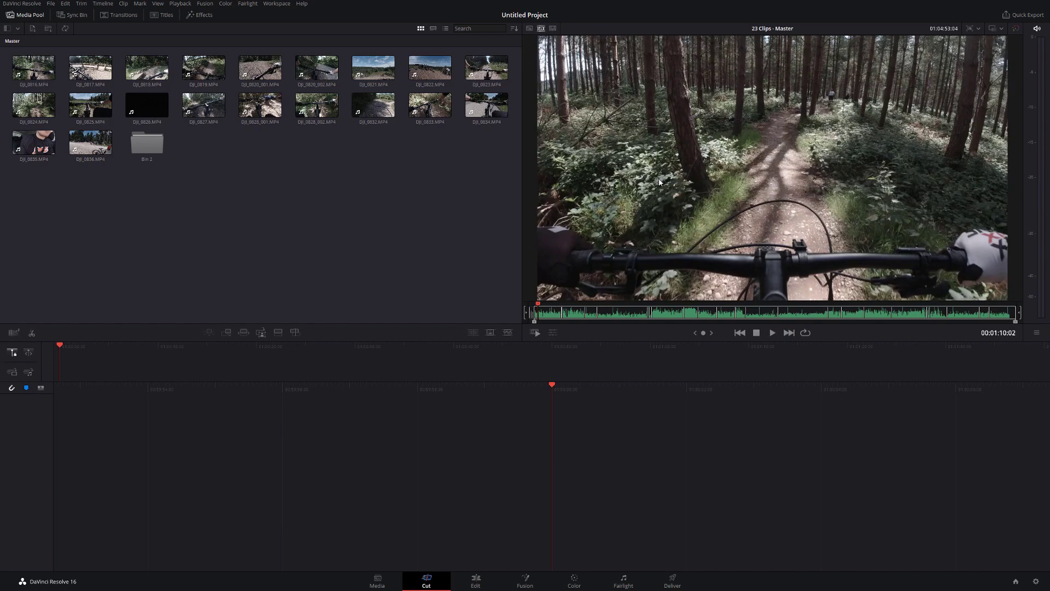
pyautogui.press('o')
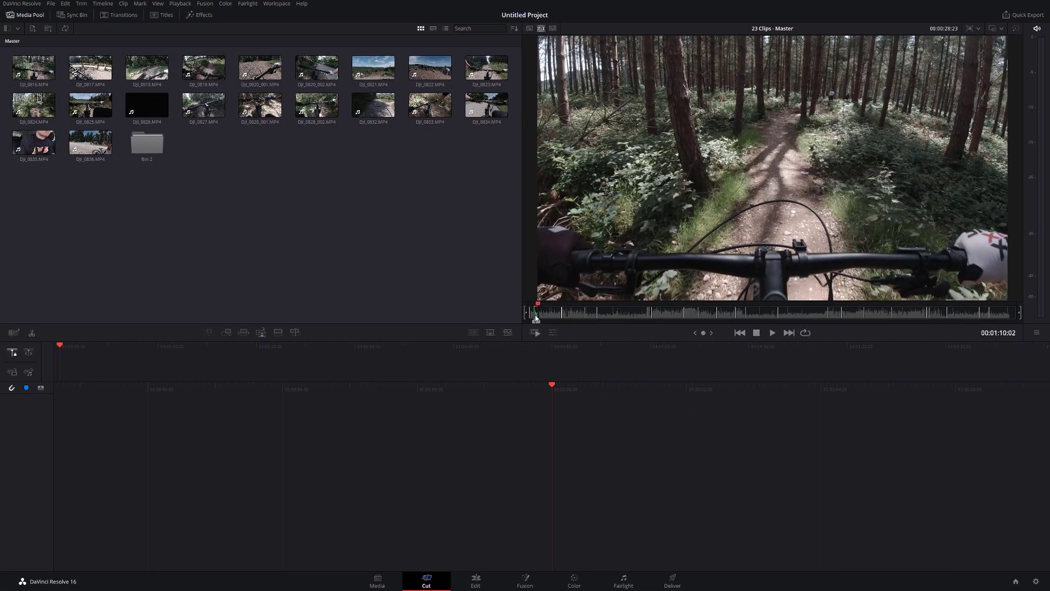
pyautogui.press('F9')
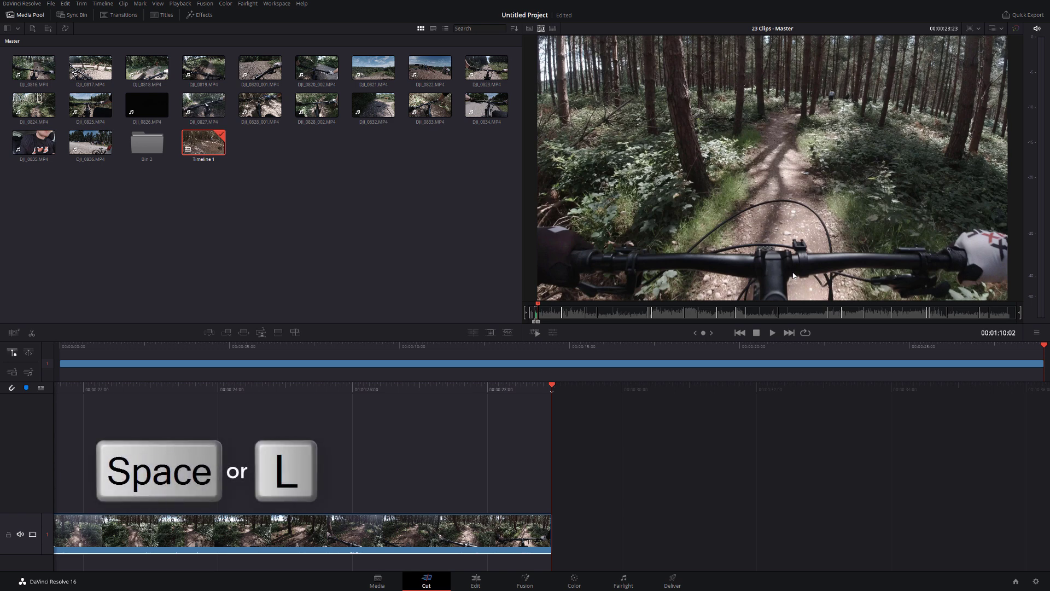
# Mark a second 00:00:21:19 range later in the tape and insert it after the first clip
pyautogui.press('space')
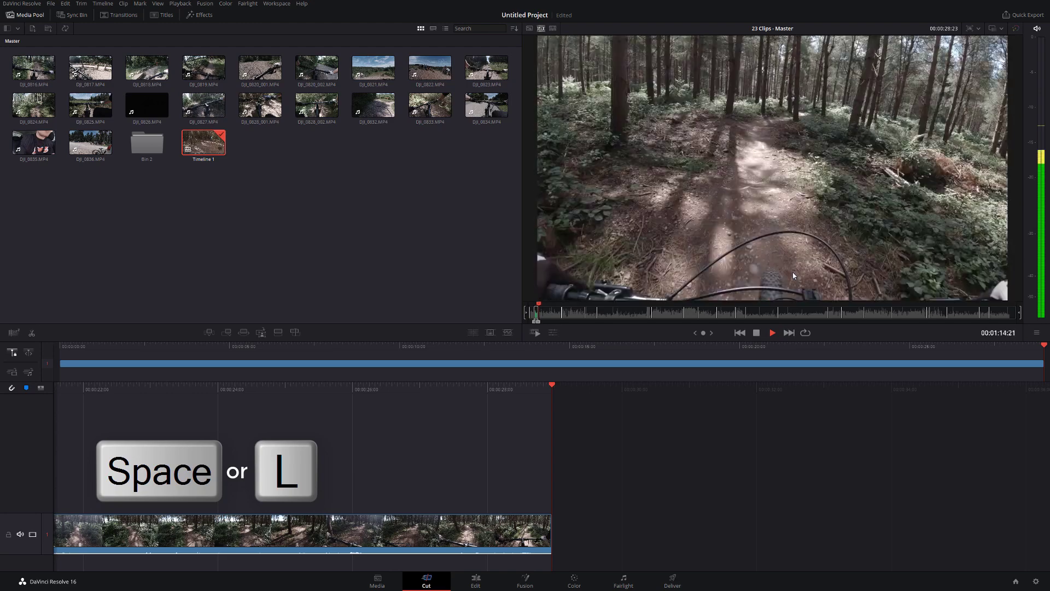
pyautogui.press('space')
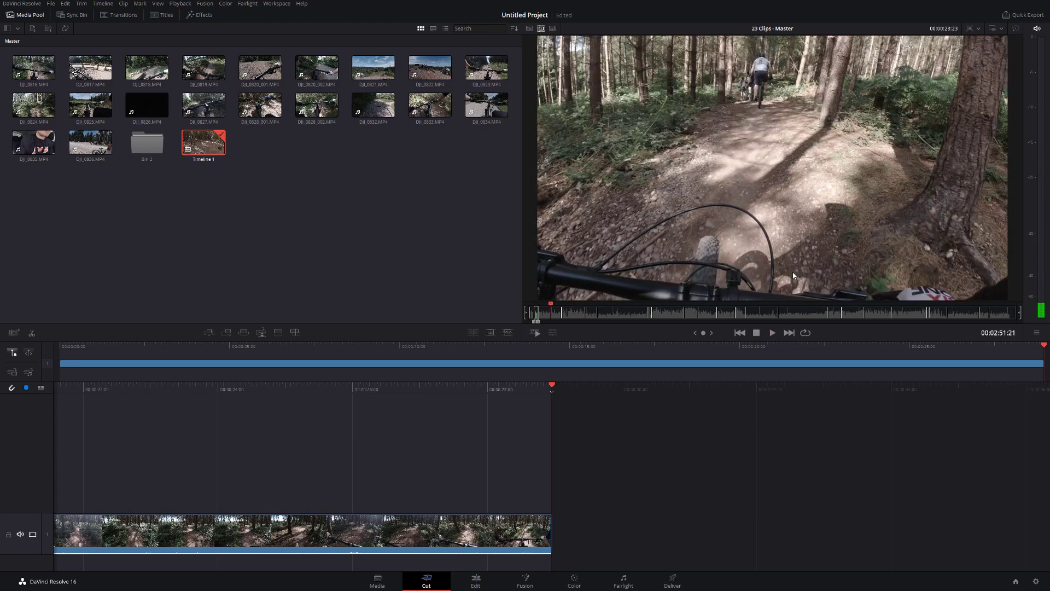
pyautogui.press('i')
pyautogui.press('l')
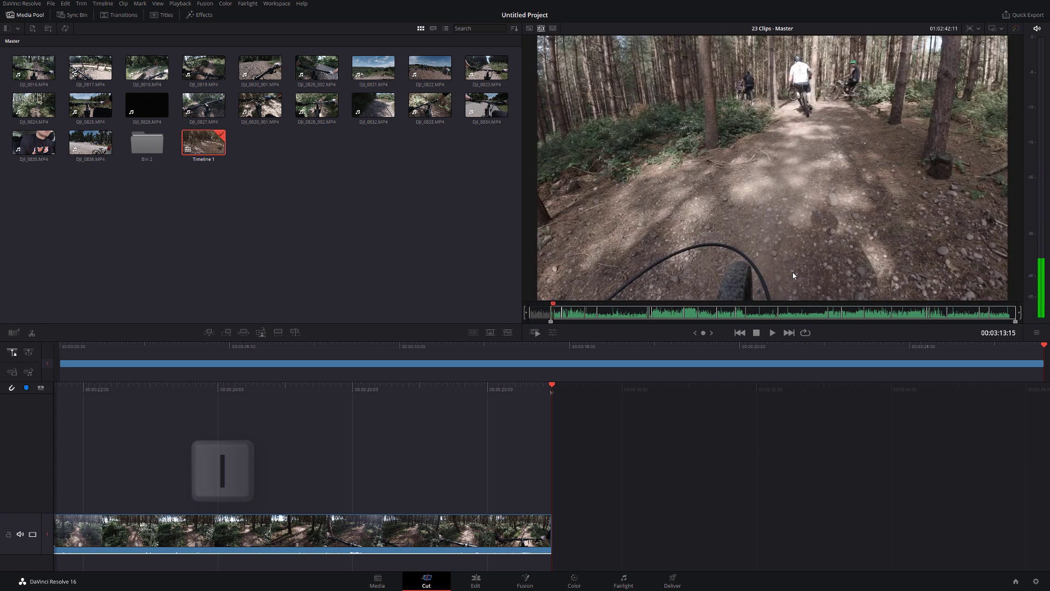
pyautogui.press('o')
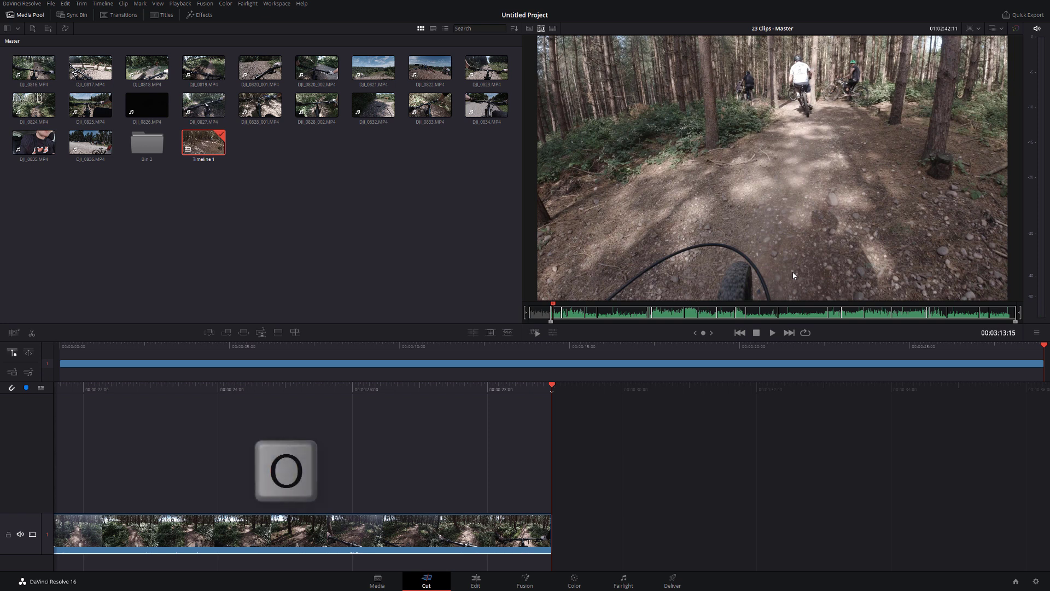
pyautogui.press('F9')
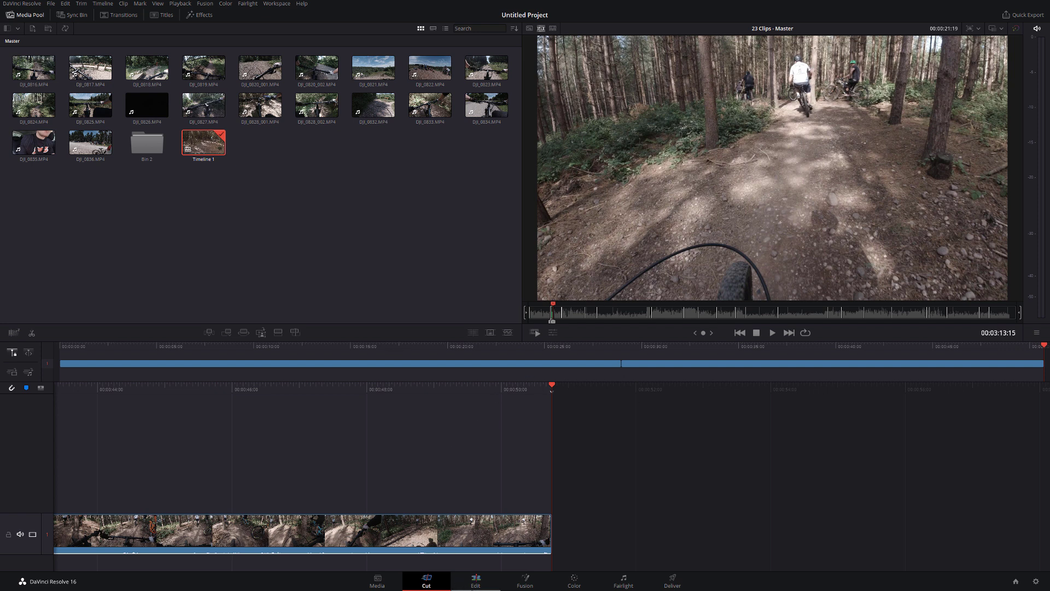
# Switch to the Edit page on Timeline 1 and move the playhead to 00:00:18:16
pyautogui.click(476, 586)
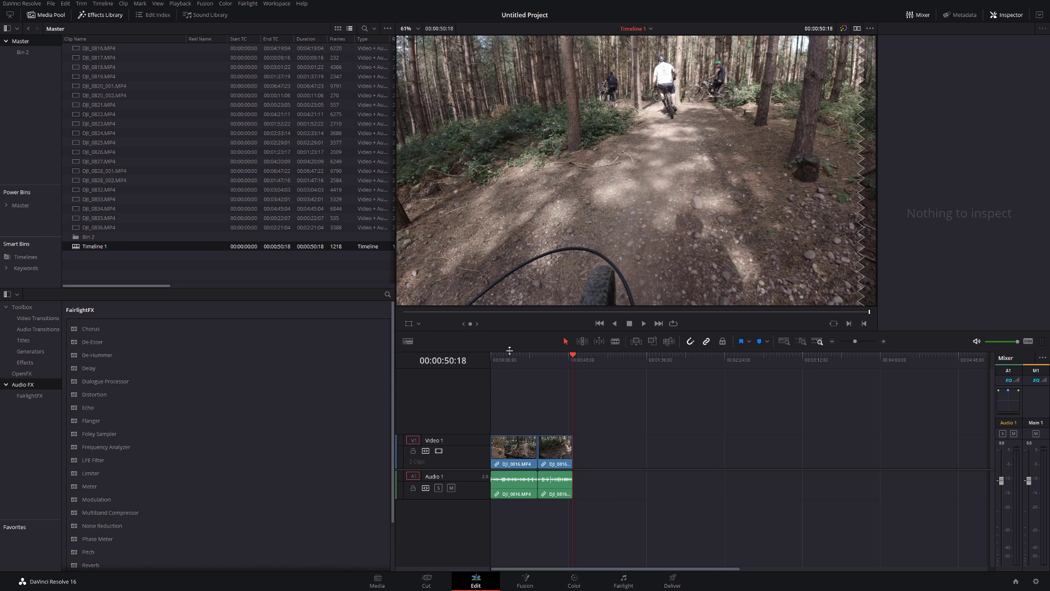
pyautogui.click(522, 362)
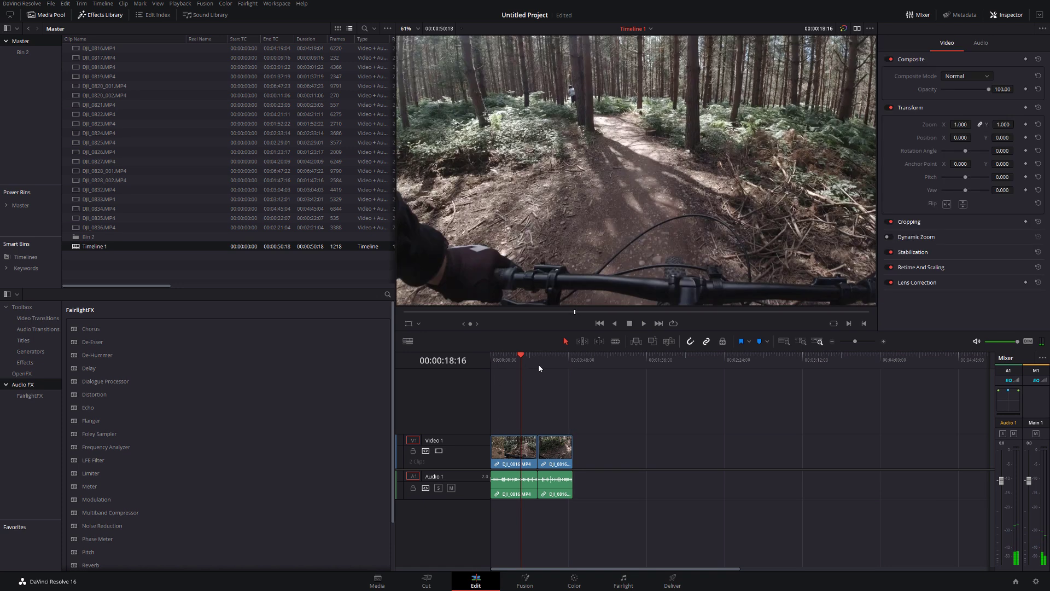